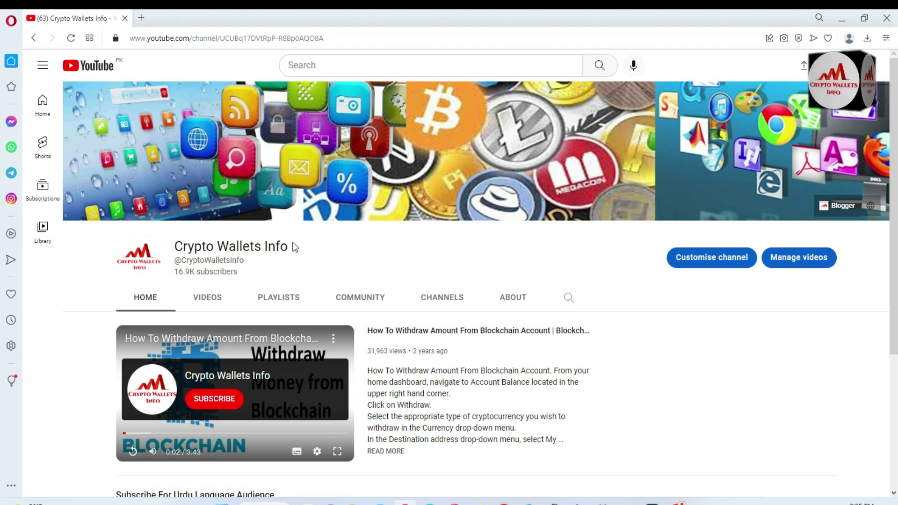
Open the channel's Videos tab and scroll through its recent Trust Wallet tutorial uploads
scroll(2, 301, "down", 4)
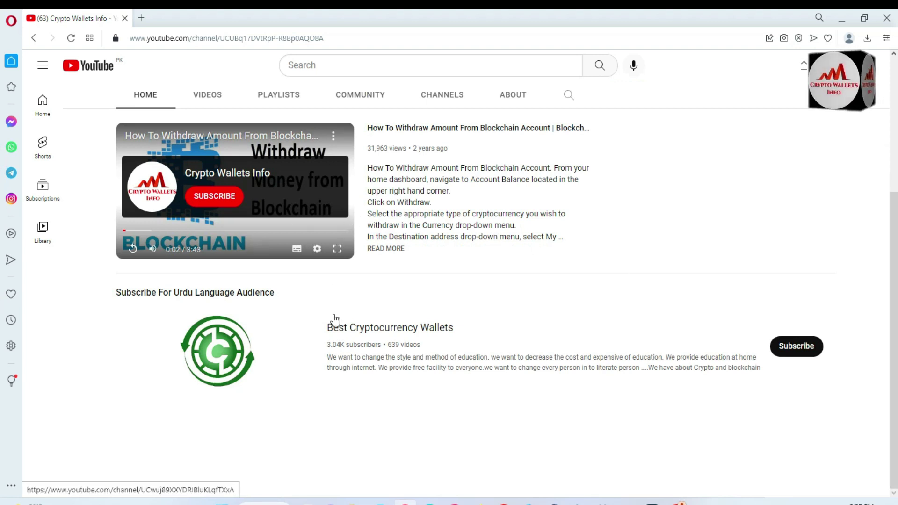
scroll(2, 322, "up", 4)
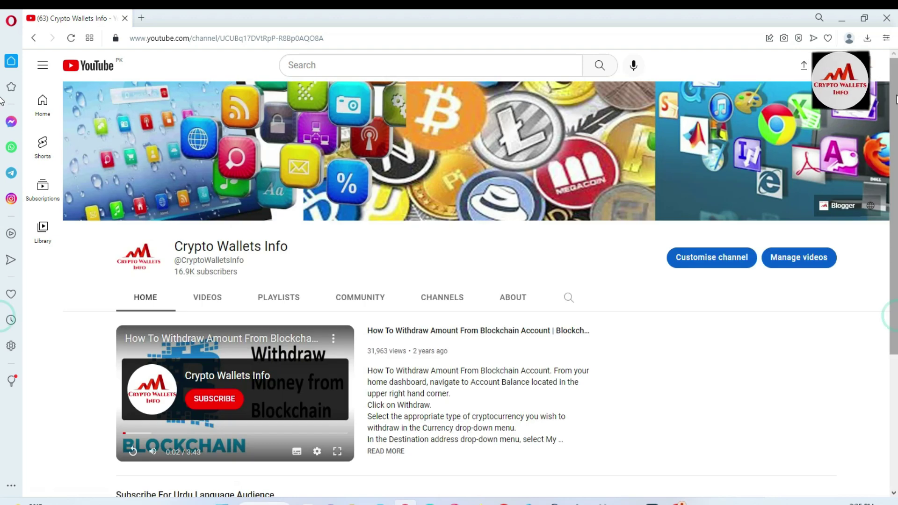
left_click(214, 295)
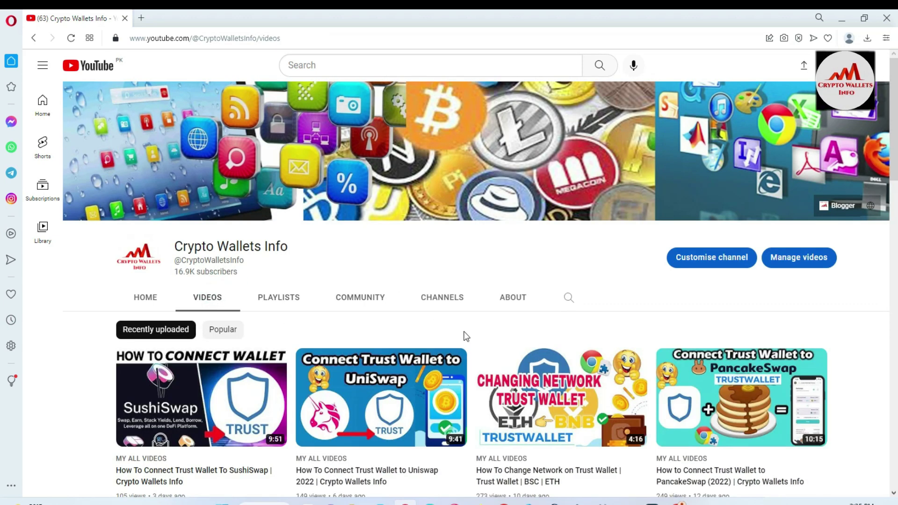
left_click_drag(895, 128, 895, 164)
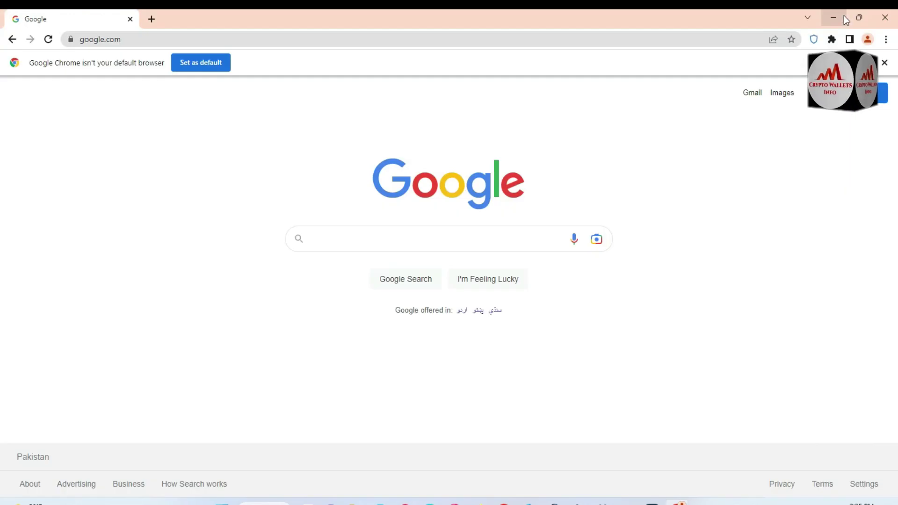
Minimize the YouTube window, search Google for 'coinmarketcap' and open the official CoinMarketCap site
left_click(845, 18)
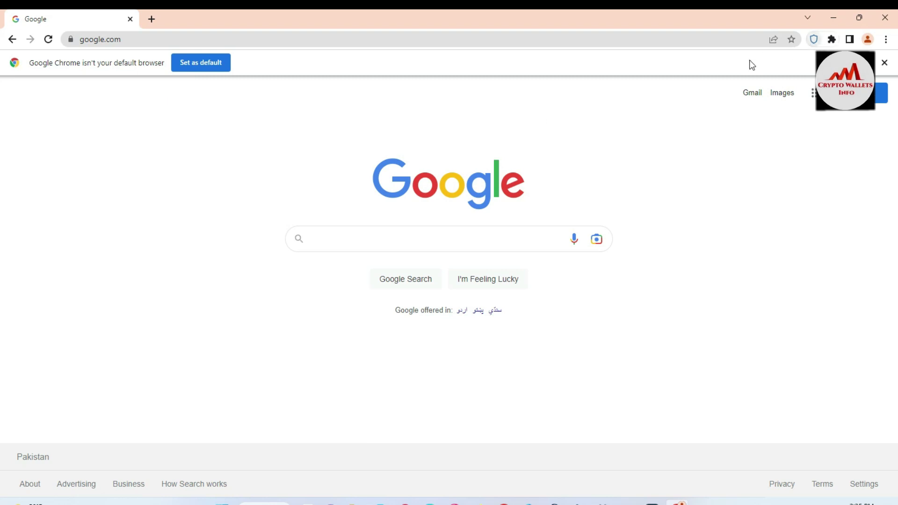
left_click(362, 231)
type("coi")
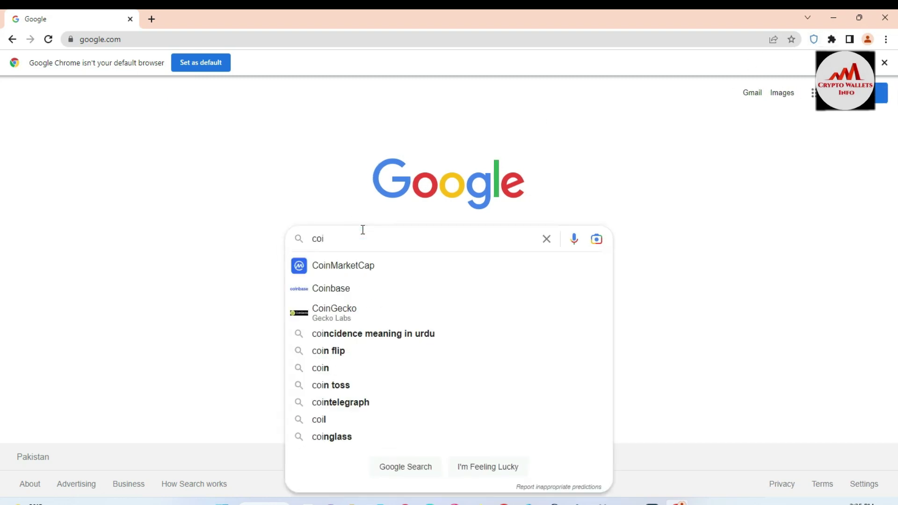
left_click(358, 267)
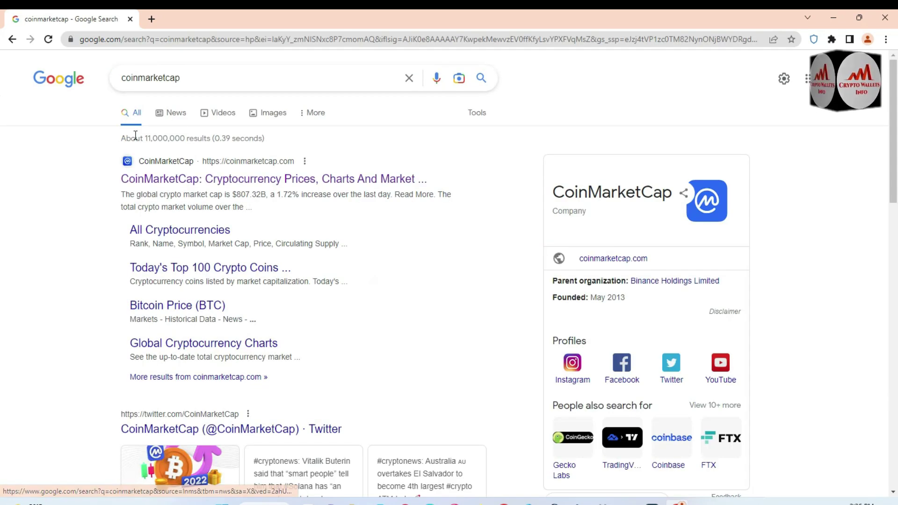
left_click(251, 178)
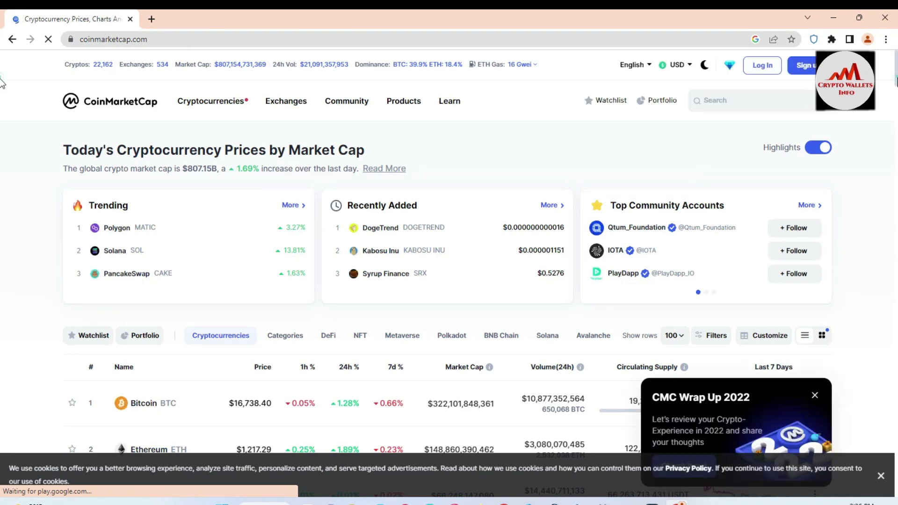
scroll(3, 86, "down", 2)
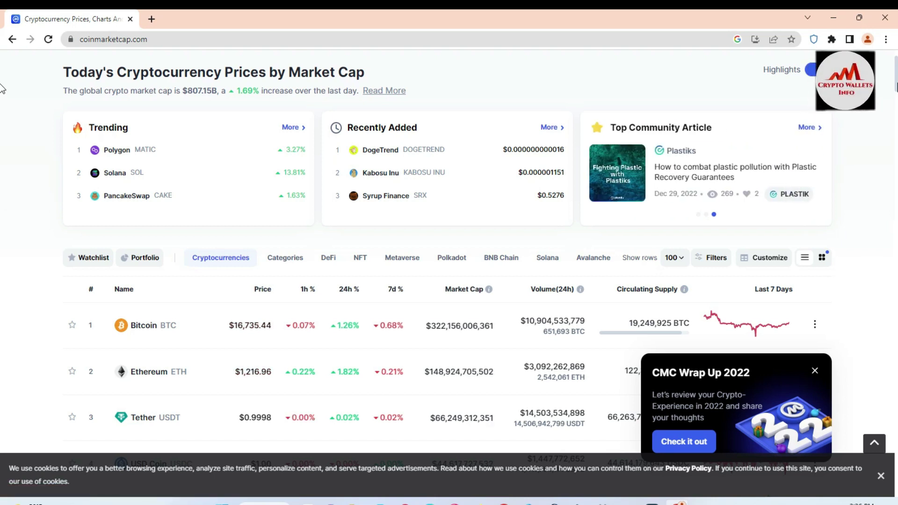
scroll(2, 89, "down", 4)
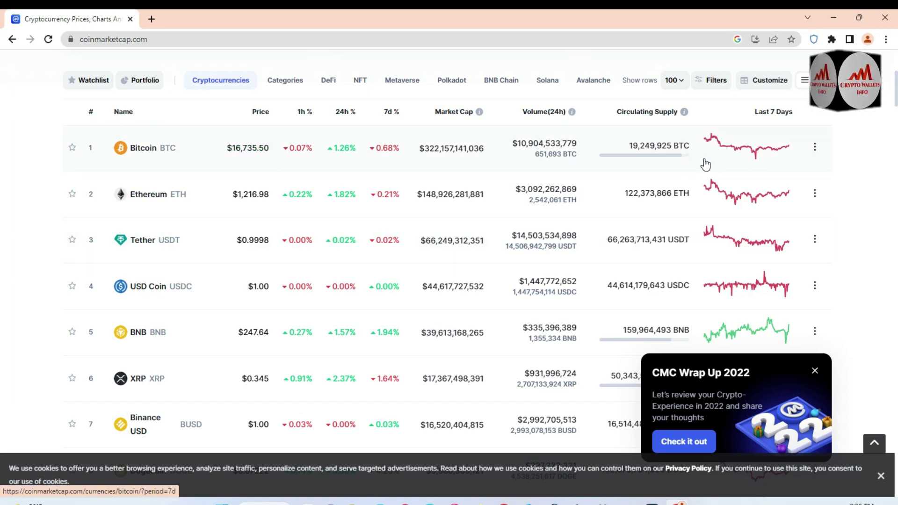
scroll(3, 103, "down", 5)
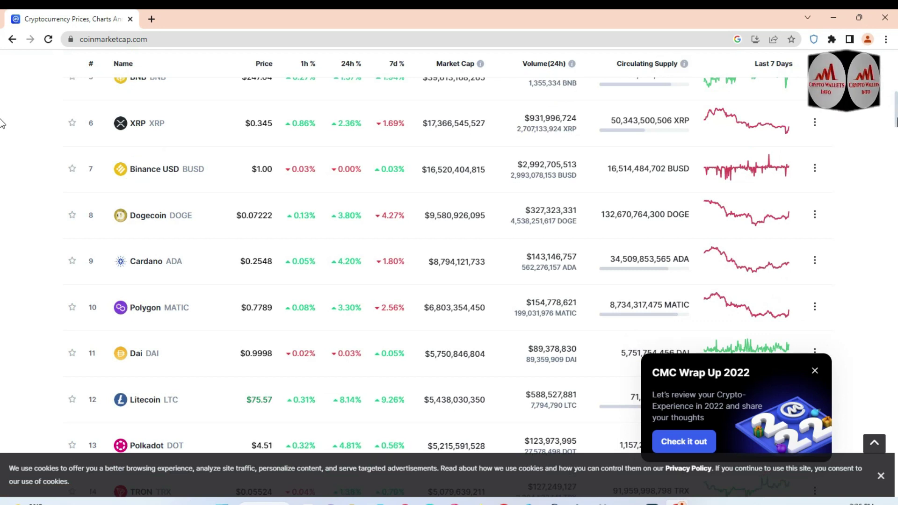
scroll(3, 124, "down", 15)
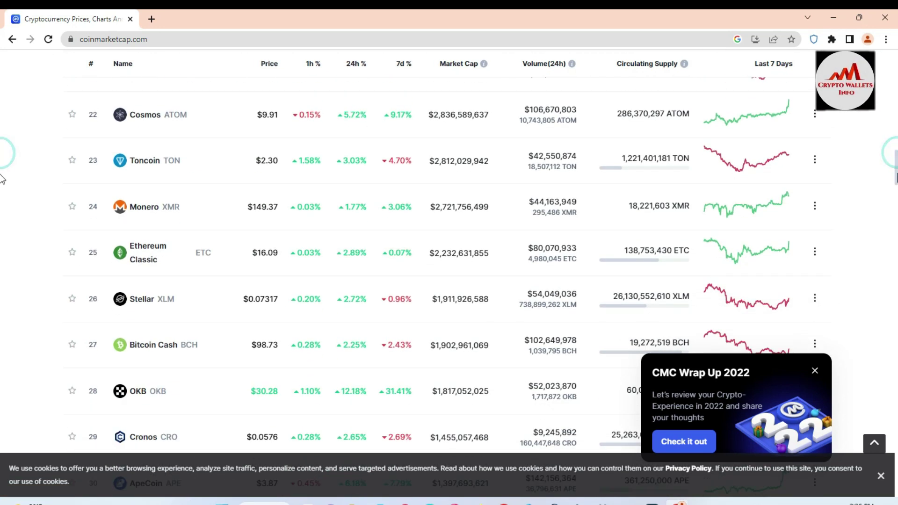
scroll(3, 179, "down", 20)
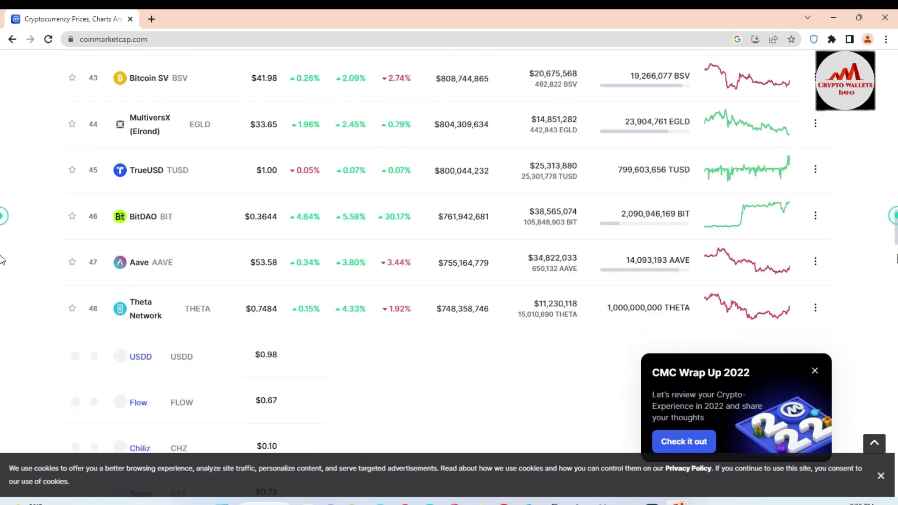
scroll(2, 259, "down", 10)
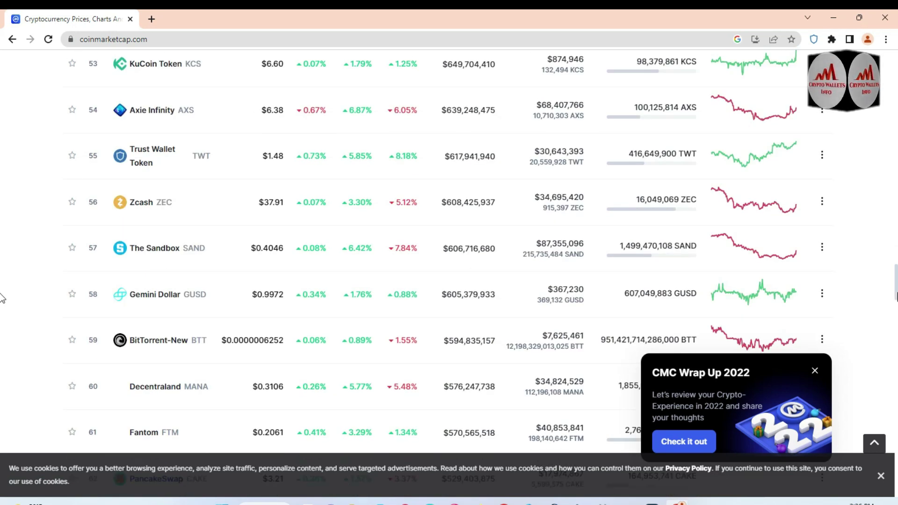
scroll(3, 298, "down", 9)
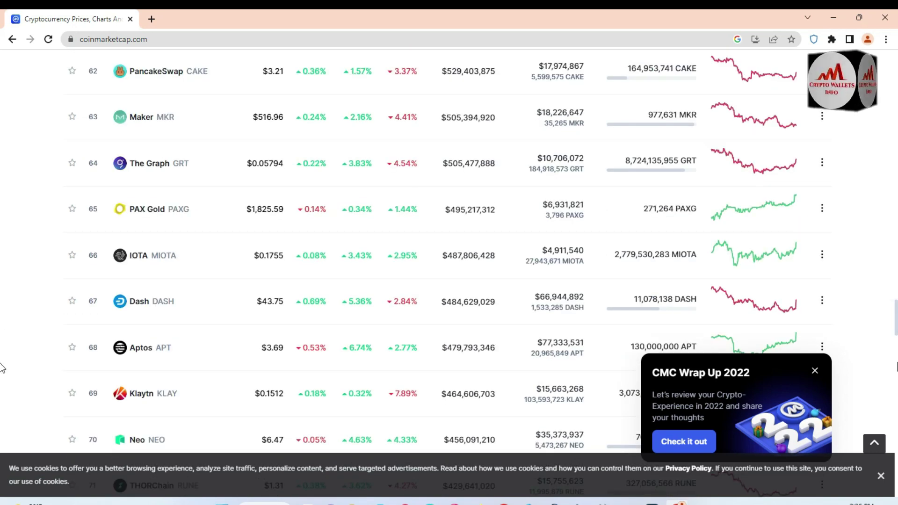
scroll(2, 367, "down", 9)
scroll(1, 360, "up", 20)
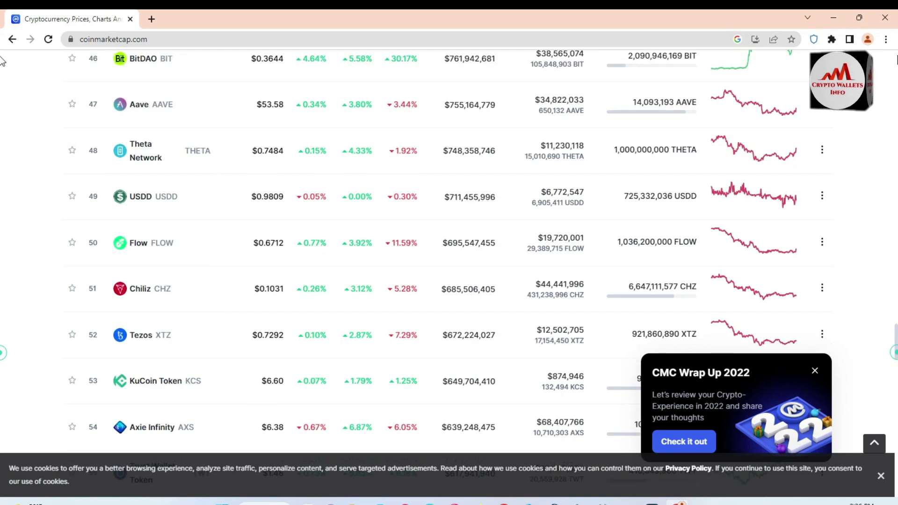
scroll(1, 60, "up", 20)
Search CoinMarketCap for 'quick', open the QuickSwap (QUICK) page and set its USD chart to ALL
left_click(732, 97)
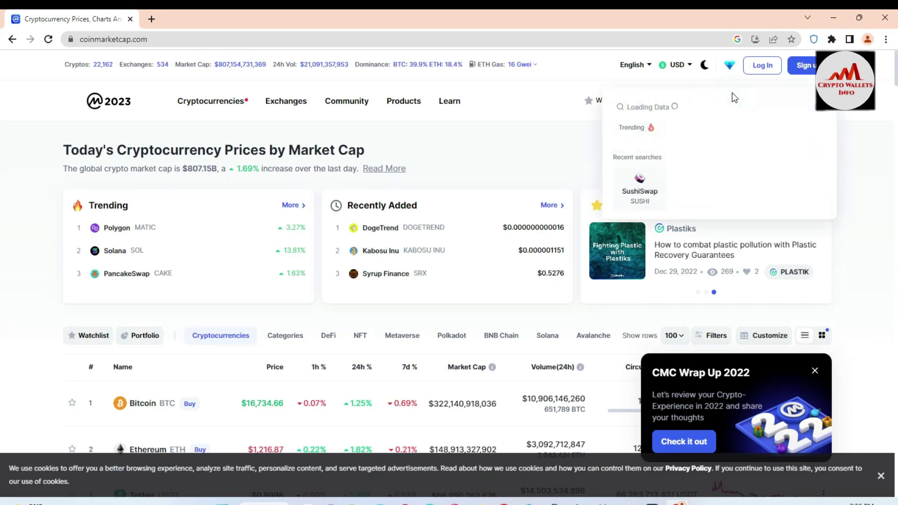
type("q")
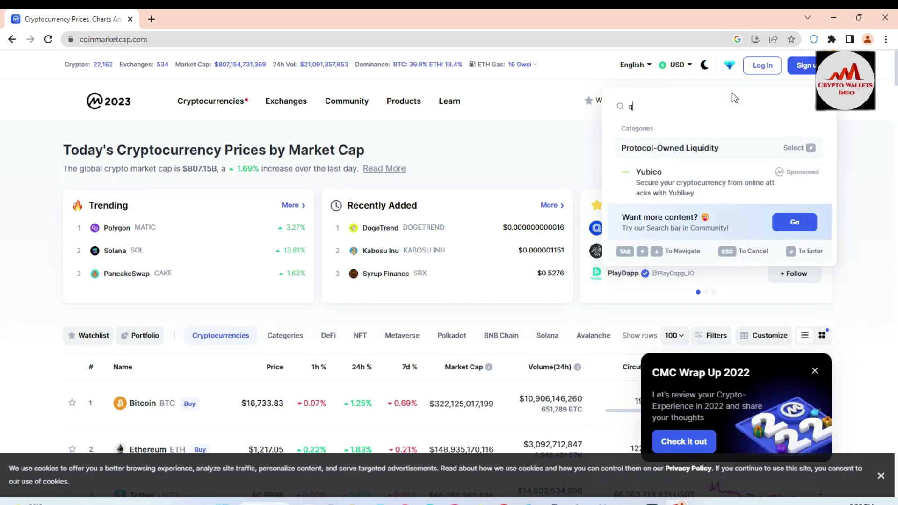
type("uick")
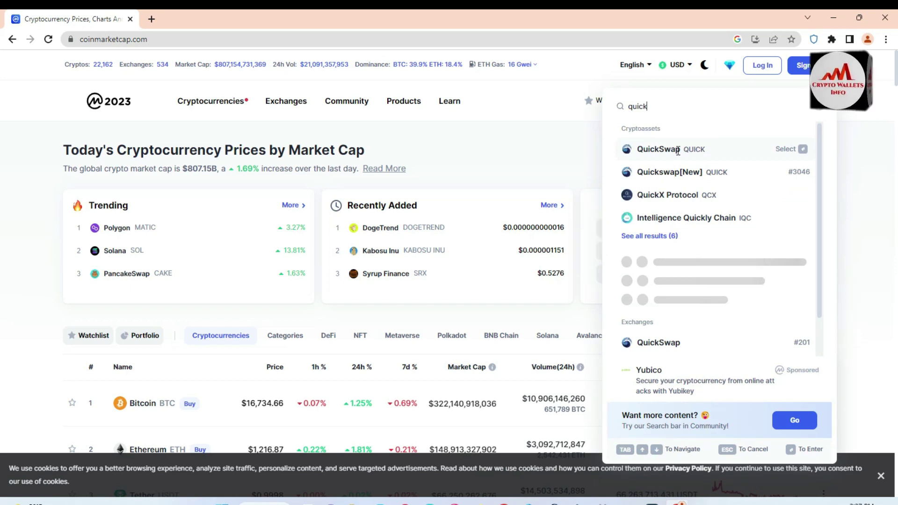
left_click(678, 150)
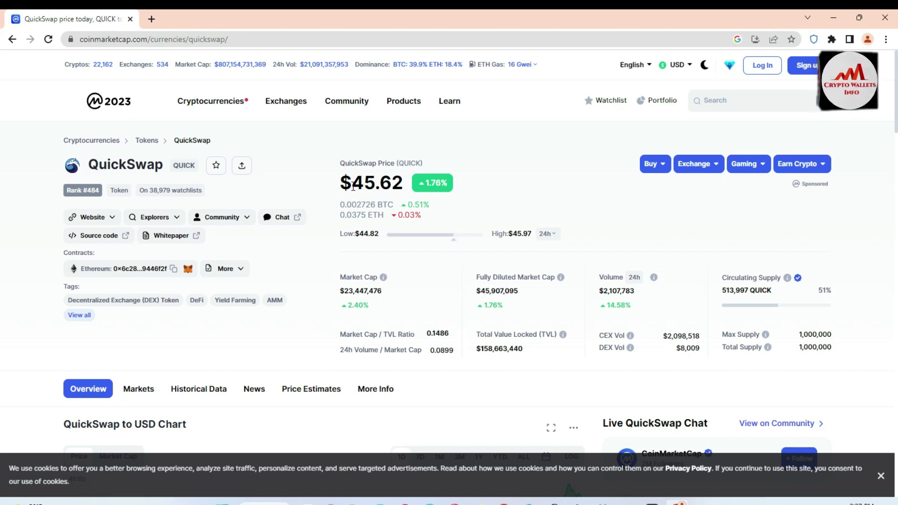
scroll(353, 187, "down", 6)
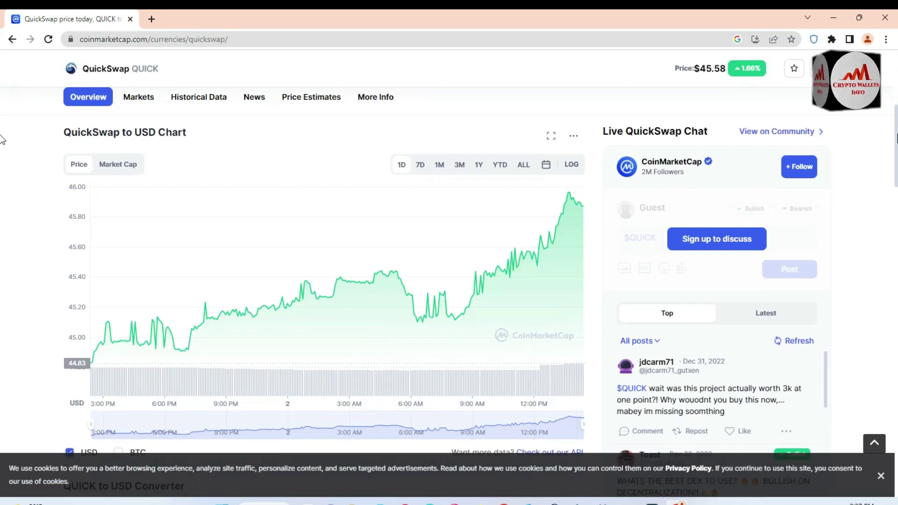
left_click(527, 169)
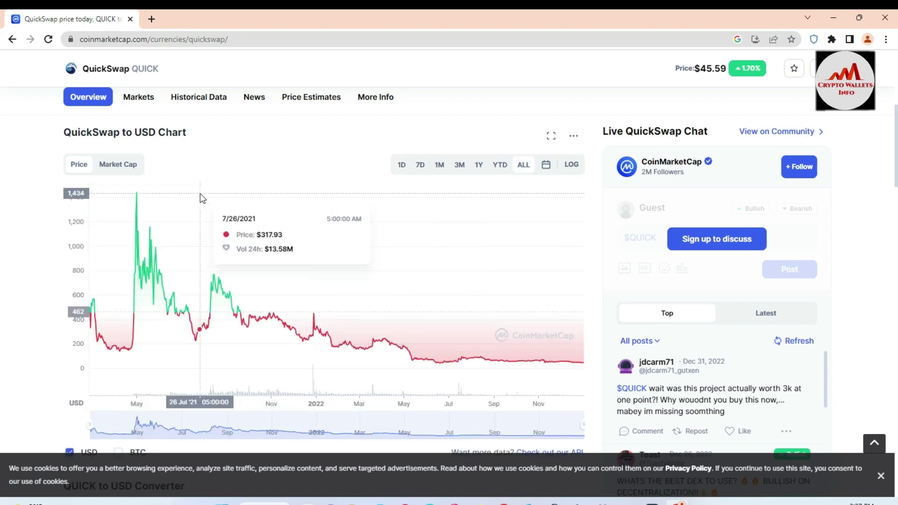
mouse_move(137, 192)
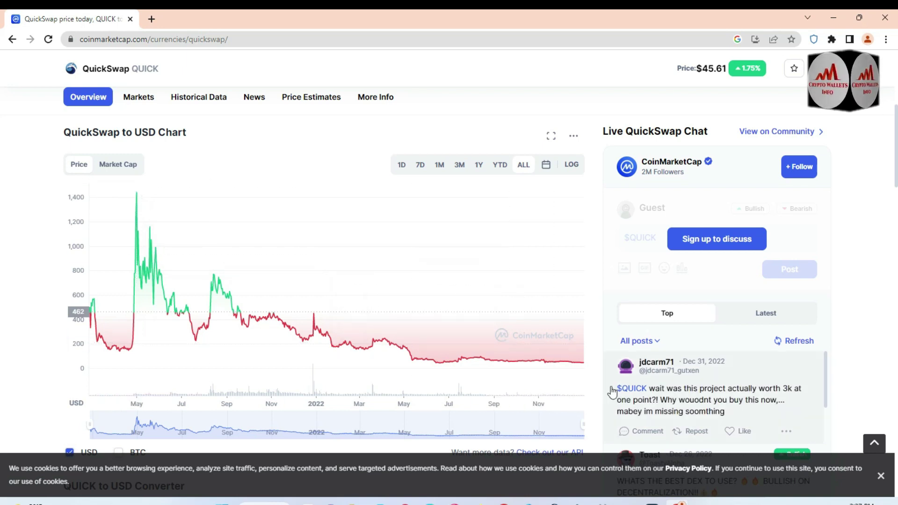
Expand QuickSwap's Price Statistics with Show more and review the full figures
scroll(2, 178, "up", 6)
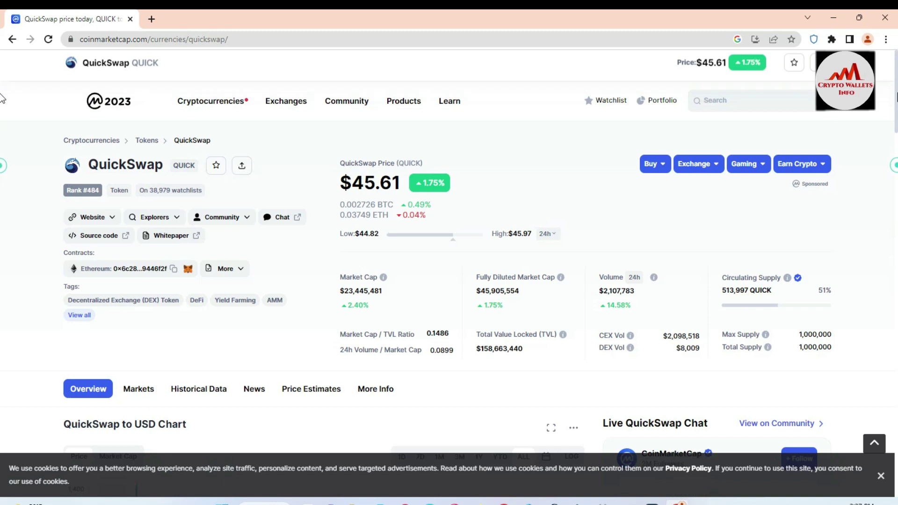
scroll(2, 204, "down", 9)
scroll(2, 204, "down", 7)
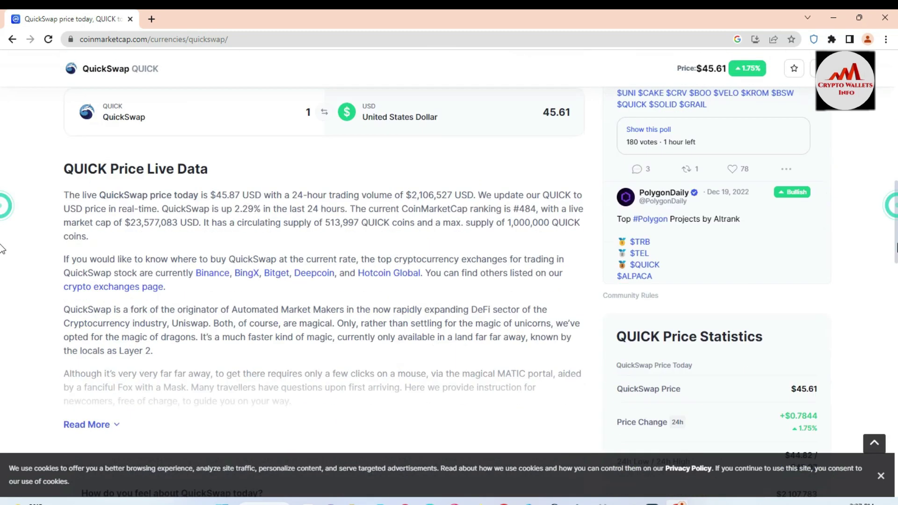
scroll(2, 253, "down", 4)
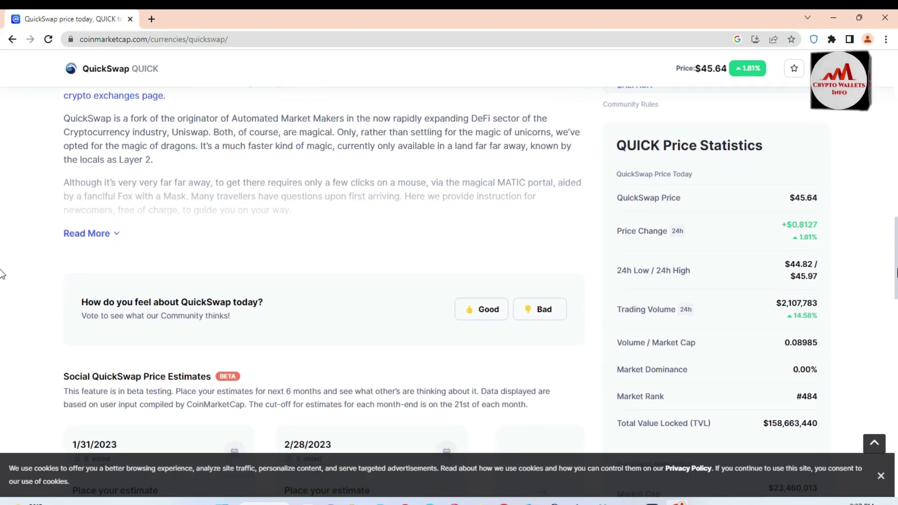
scroll(2, 275, "down", 5)
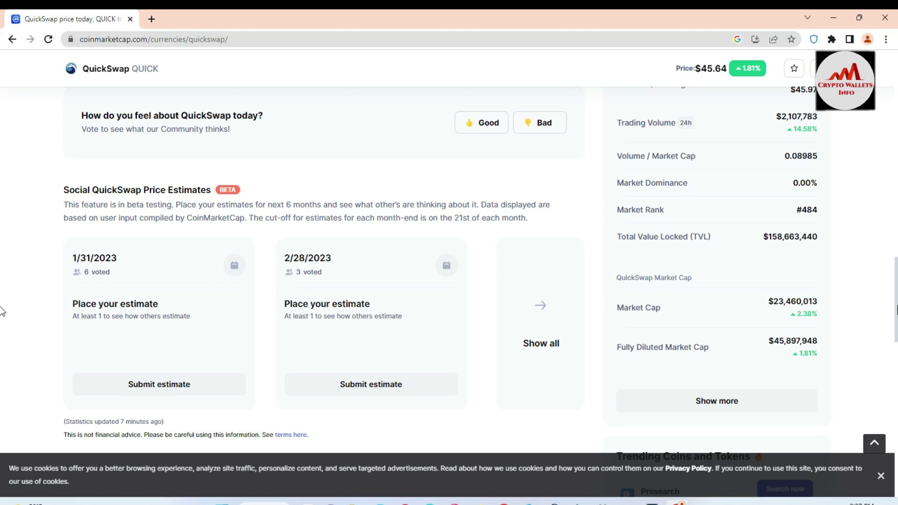
scroll(2, 210, "up", 20)
scroll(2, 253, "down", 10)
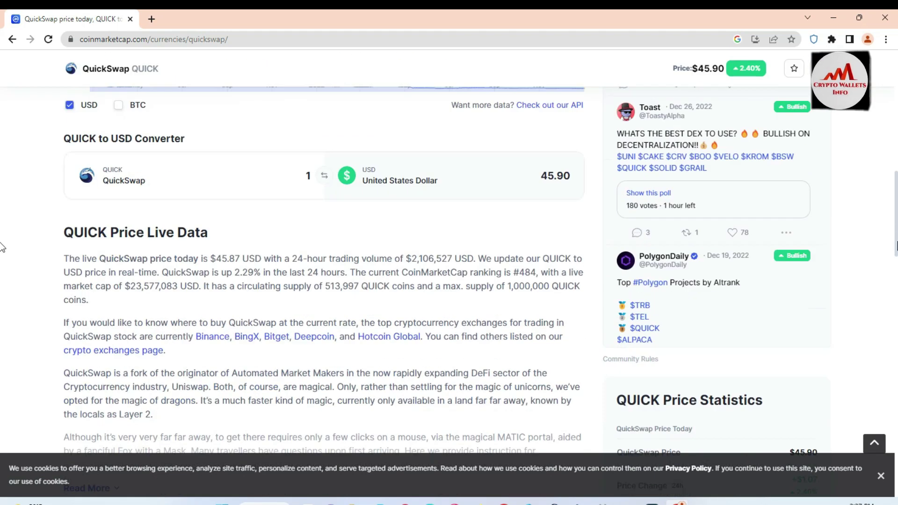
scroll(2, 268, "down", 7)
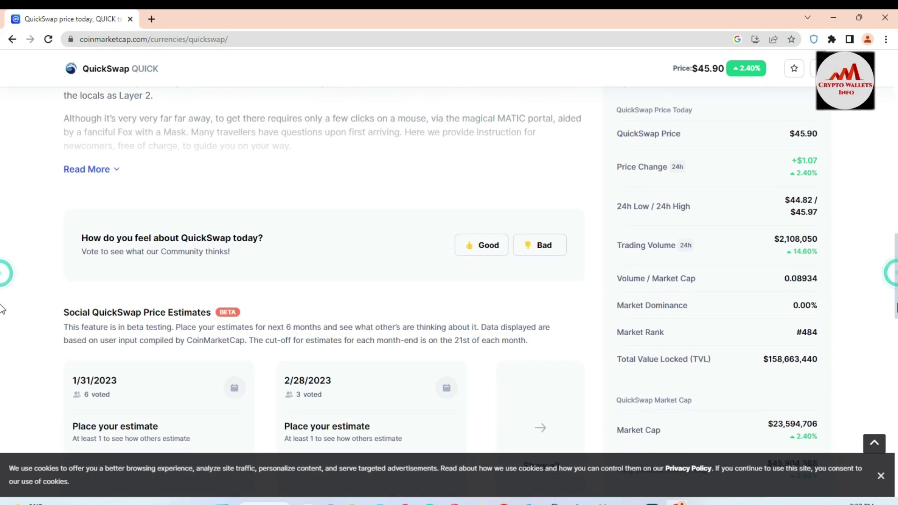
scroll(2, 313, "down", 4)
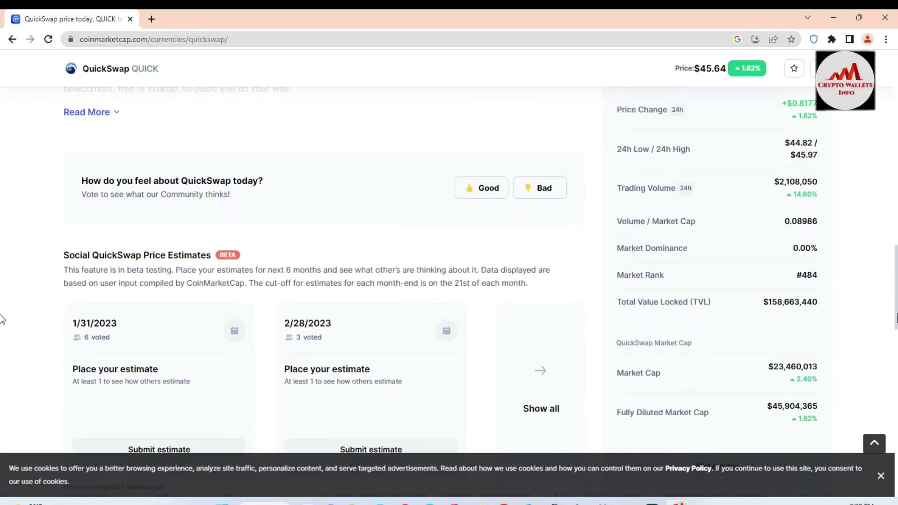
left_click(718, 315)
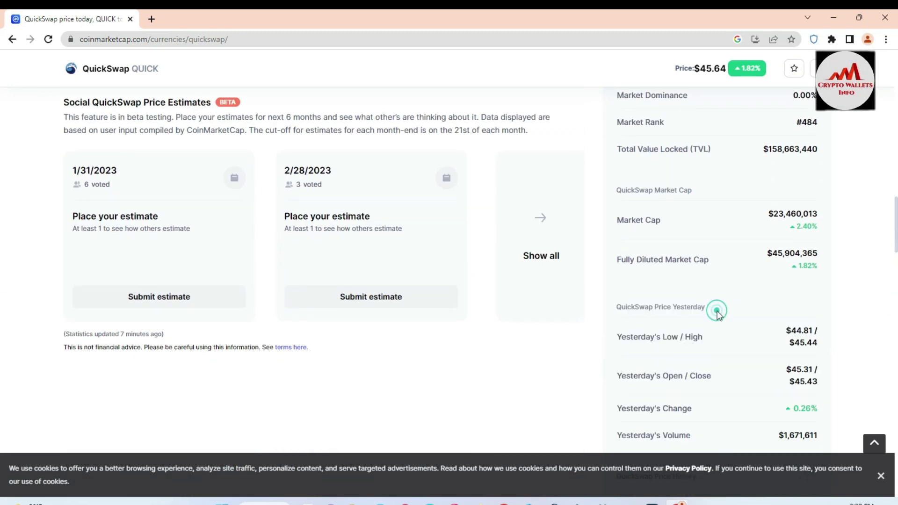
scroll(2, 249, "down", 3)
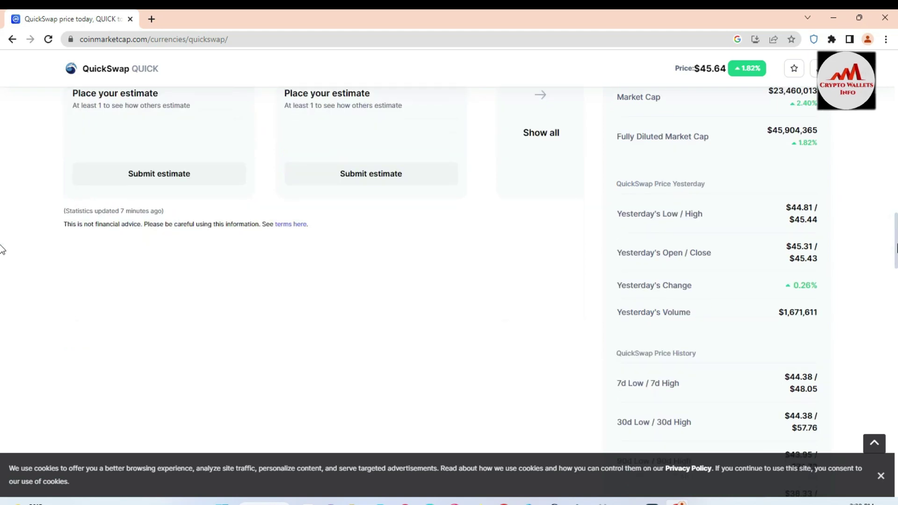
left_click_drag(896, 248, 890, 279)
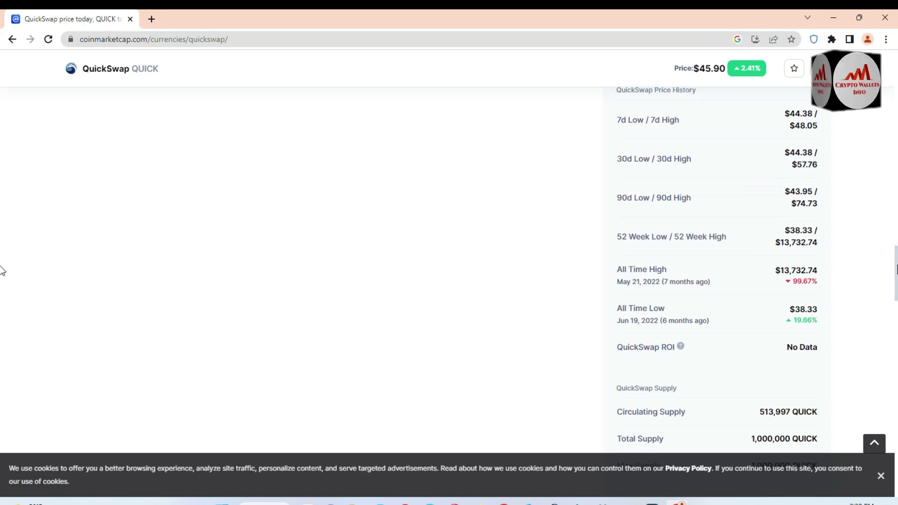
Open quickswap.exchange in a new tab from the Website dropdown
scroll(56, 215, "up", 15)
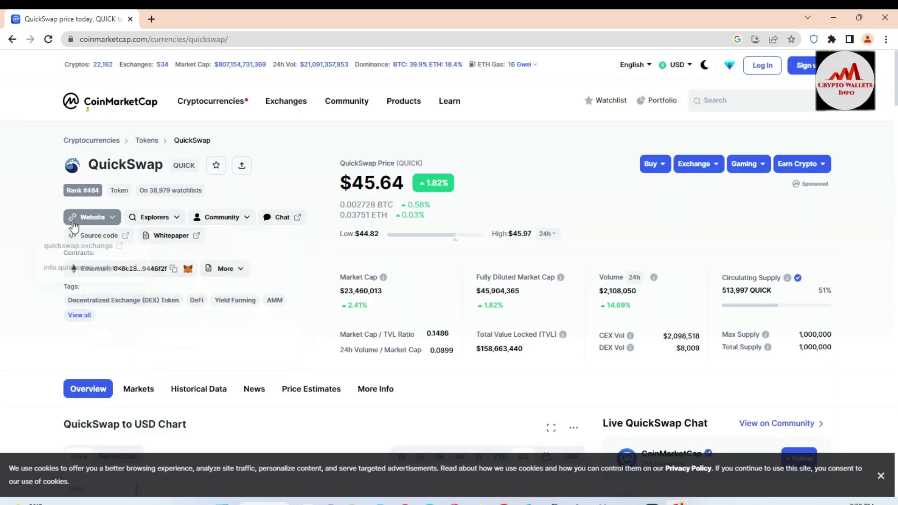
mouse_move(82, 220)
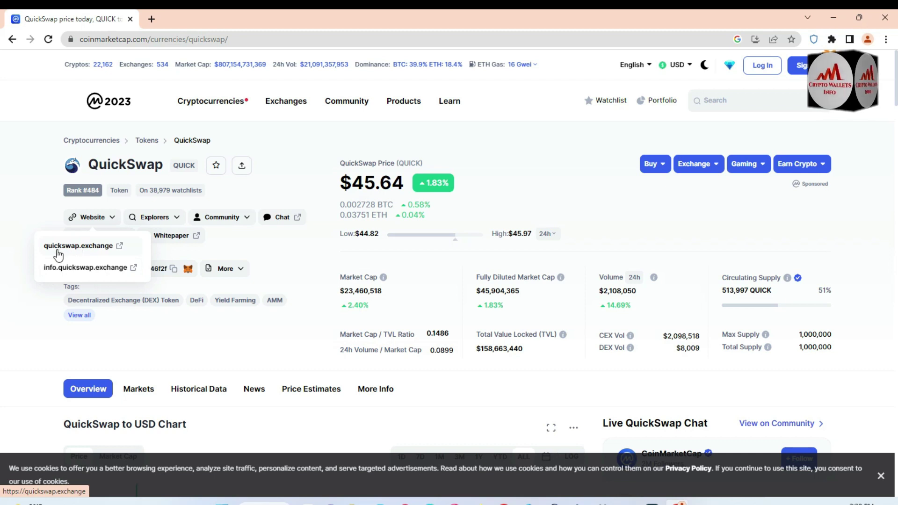
left_click(74, 247)
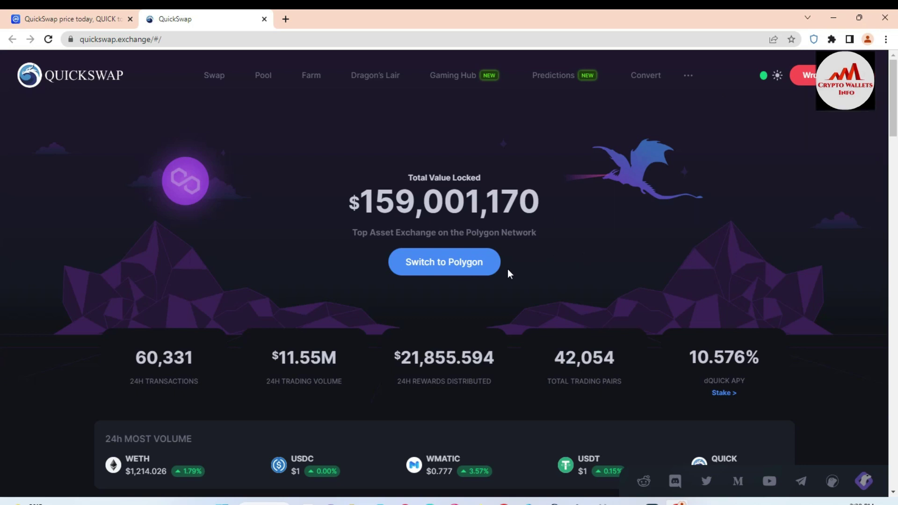
Request the switch to Polygon and unlock Trust Wallet with the wallet password
left_click(443, 263)
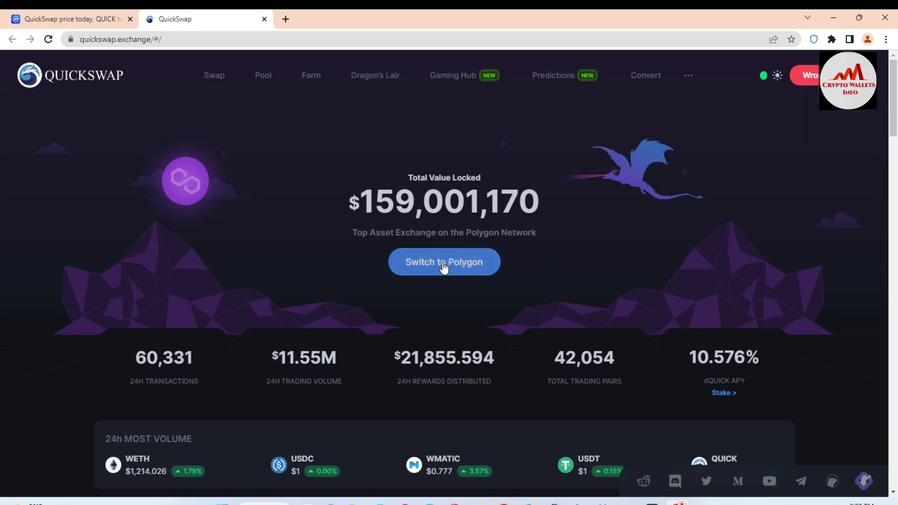
left_click(772, 170)
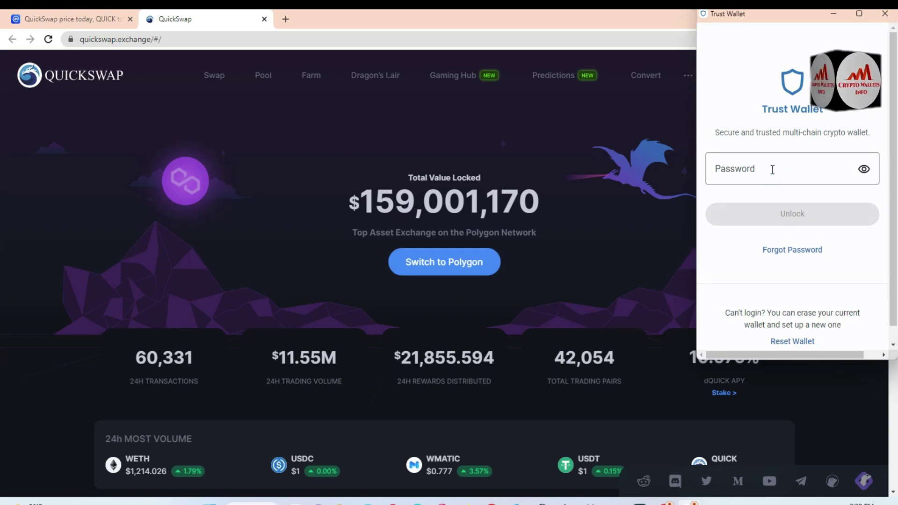
key("ctrl+v")
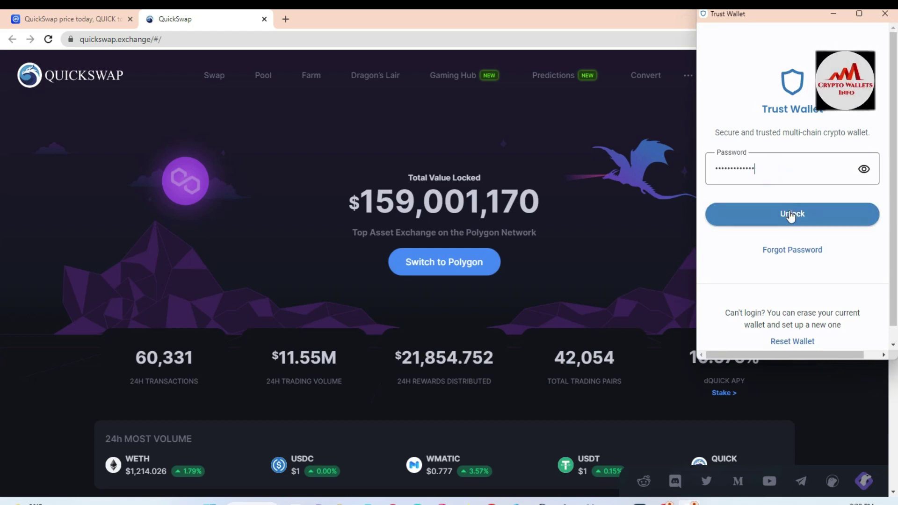
left_click(792, 215)
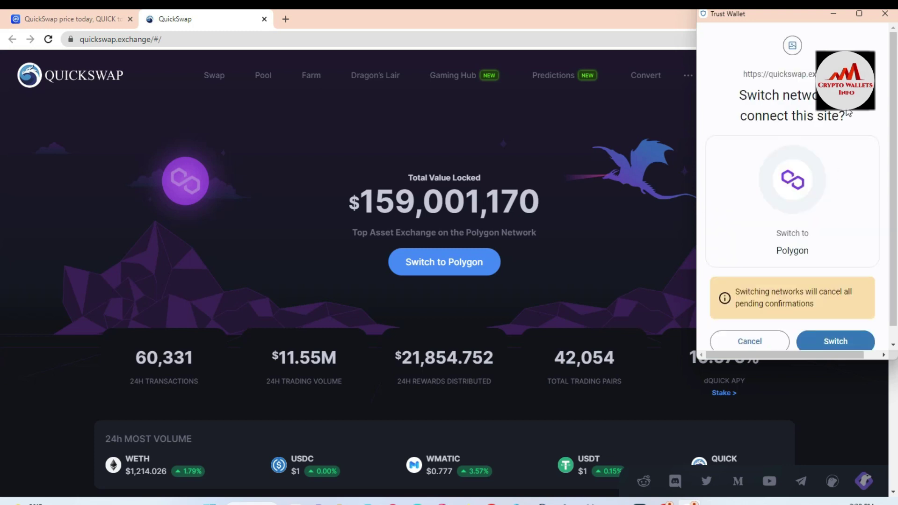
scroll(894, 142, "down", 1)
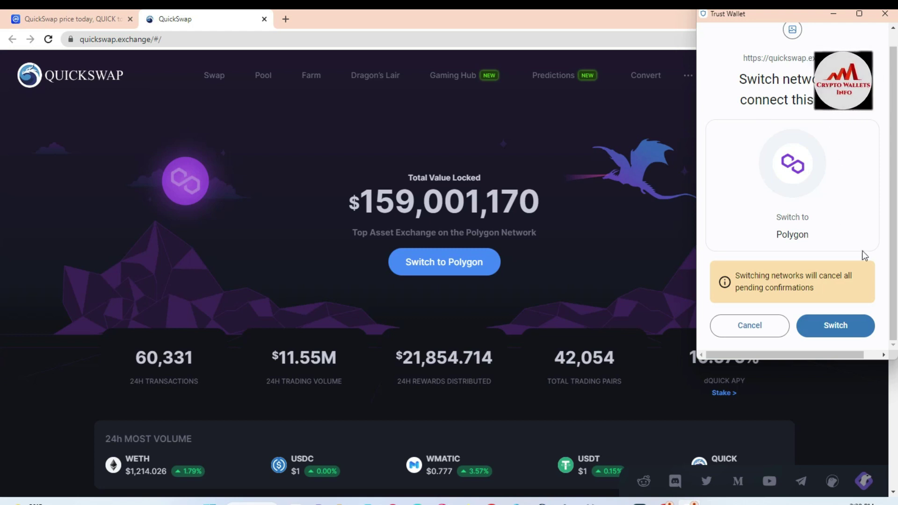
Approve the Trust Wallet switch to Polygon and return to the QuickSwap homepage
left_click(837, 325)
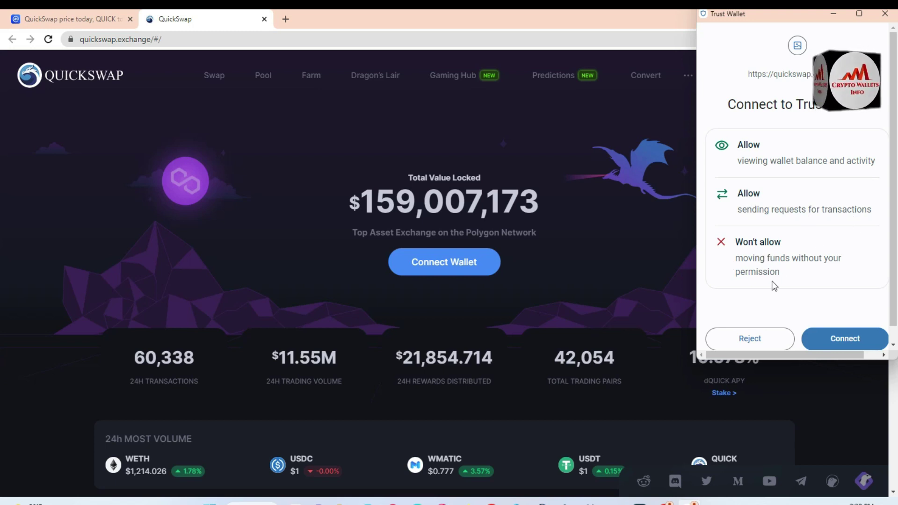
mouse_move(772, 281)
left_mouse_down()
mouse_move(736, 273)
mouse_move(722, 245)
mouse_move(769, 272)
left_mouse_up()
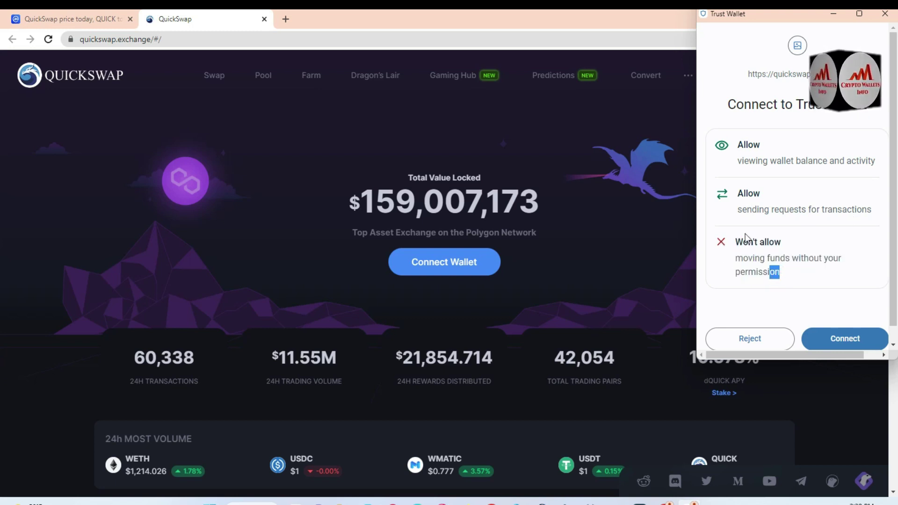
left_click(852, 340)
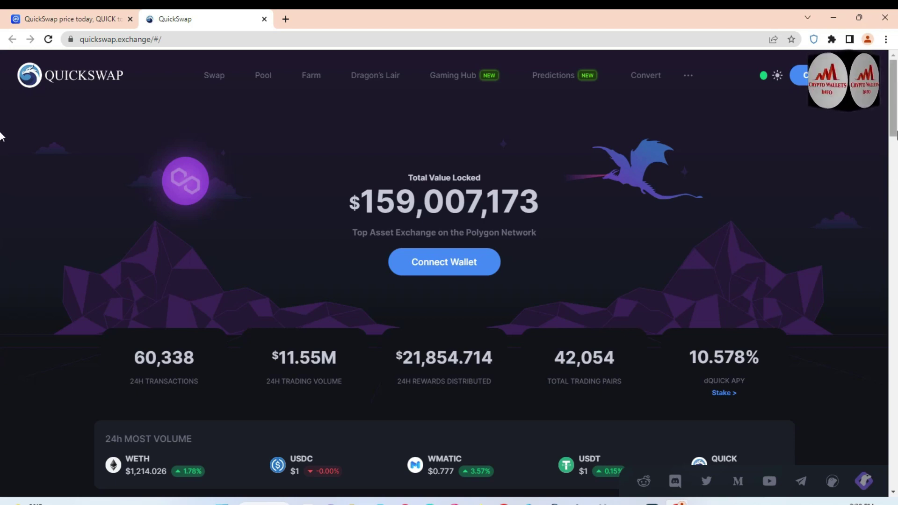
scroll(1, 117, "down", 4)
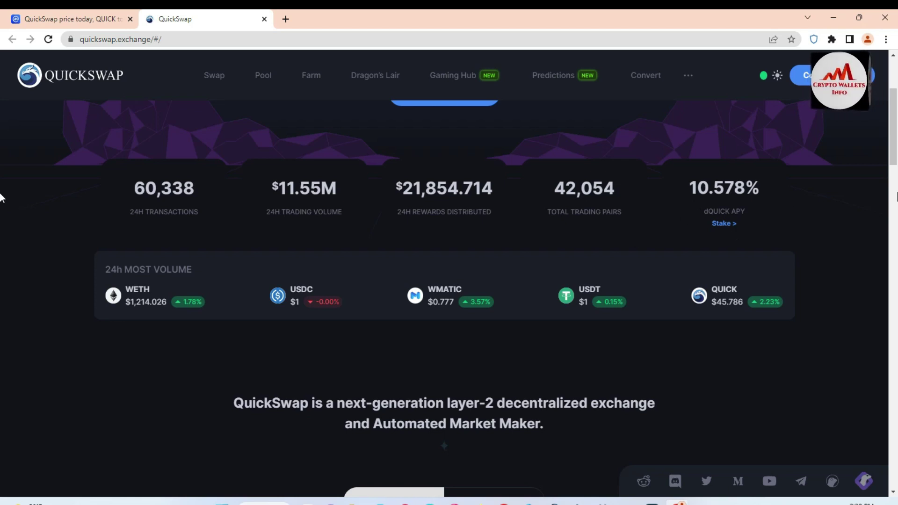
scroll(1, 121, "up", 4)
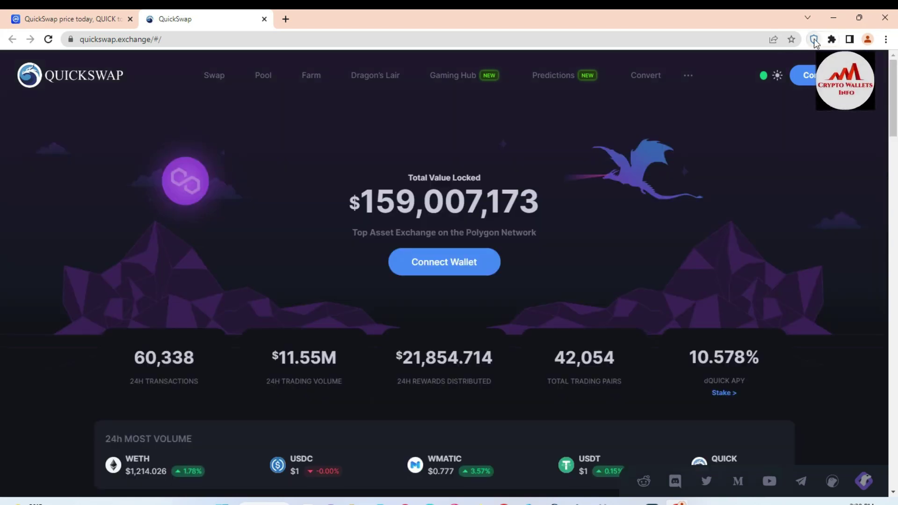
left_click(814, 39)
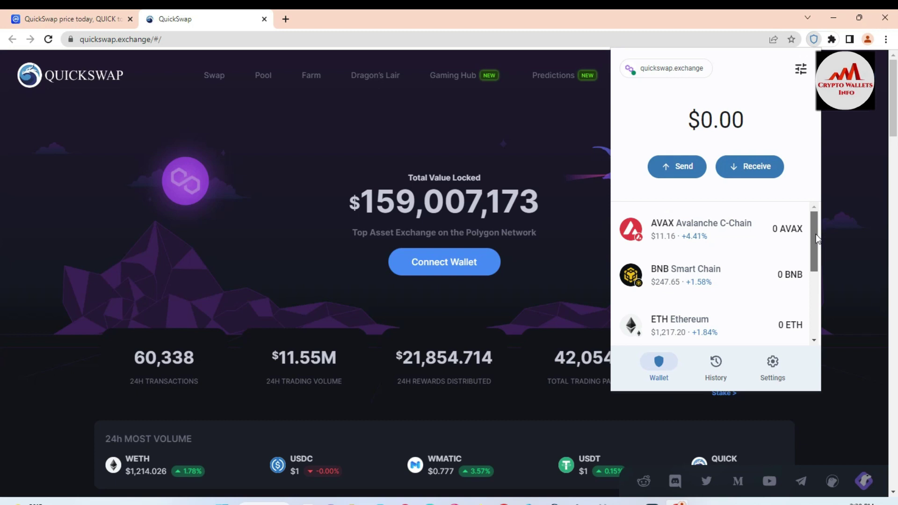
left_click_drag(816, 234, 709, 63)
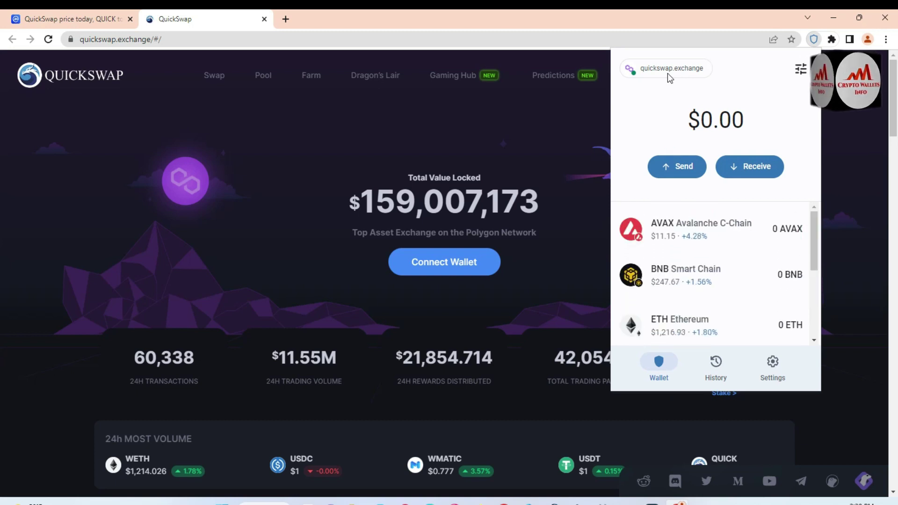
left_click(774, 363)
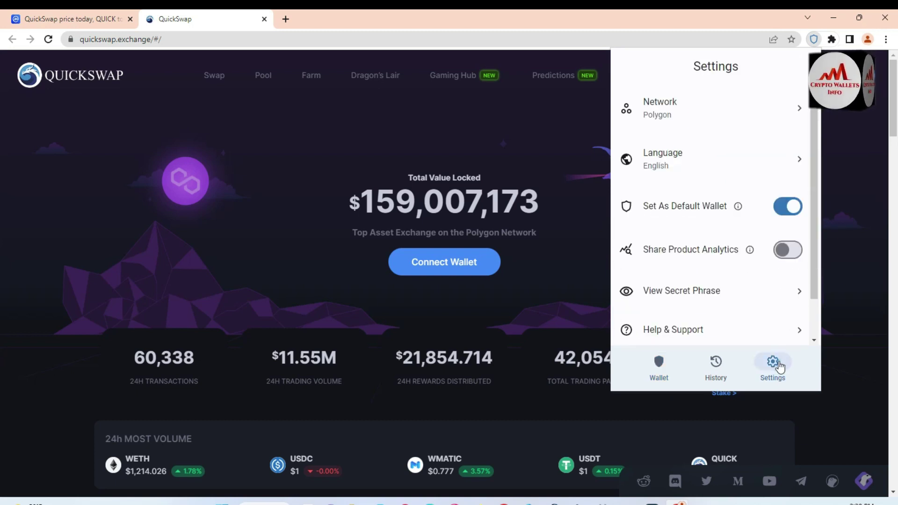
left_click(678, 112)
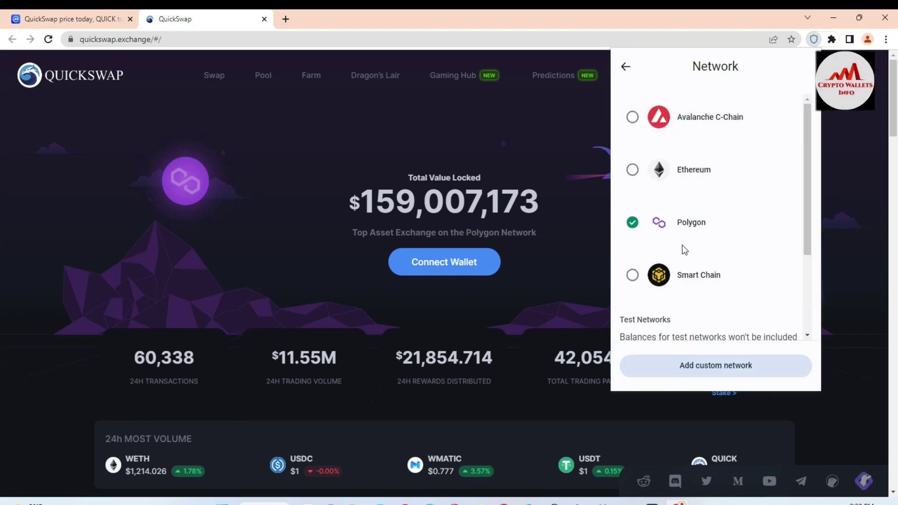
left_click(845, 125)
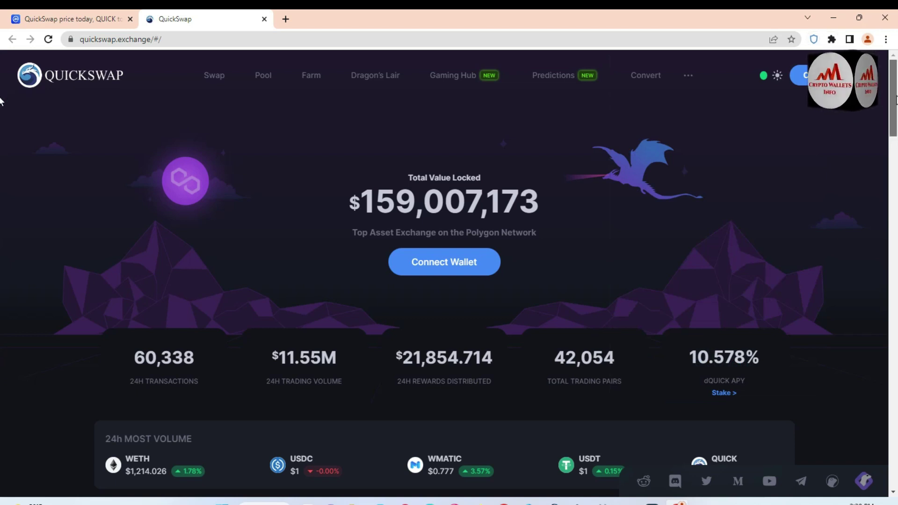
scroll(1, 140, "down", 10)
scroll(0, 168, "up", 10)
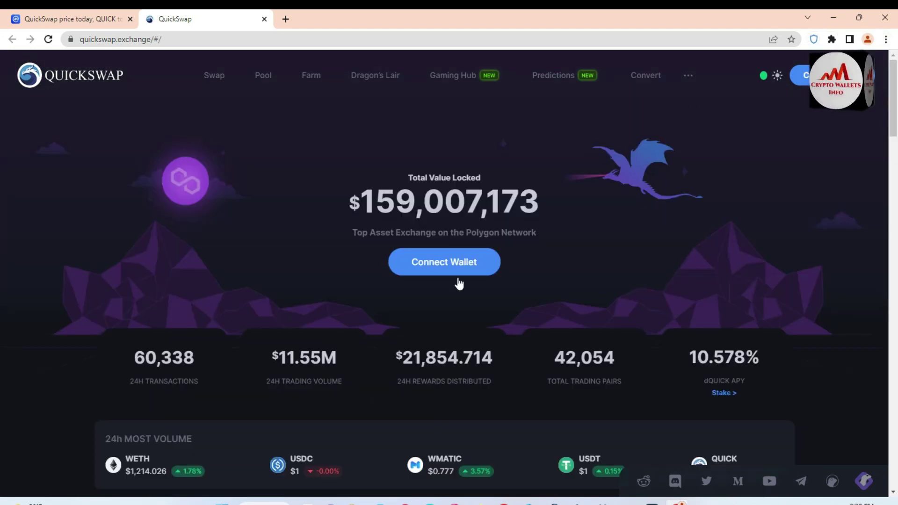
Connect QuickSwap with Trust Wallet, then check and close the Account details dialog
left_click(436, 266)
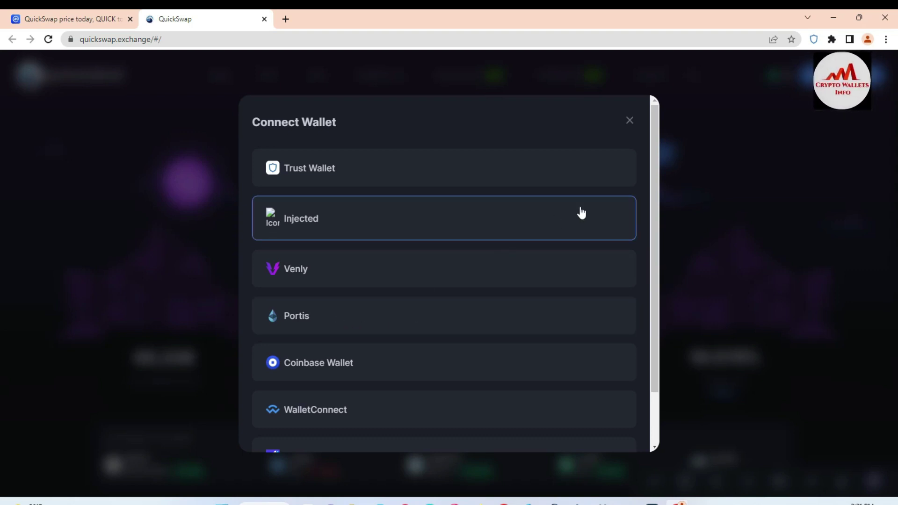
scroll(653, 154, "down", 2)
scroll(653, 155, "up", 2)
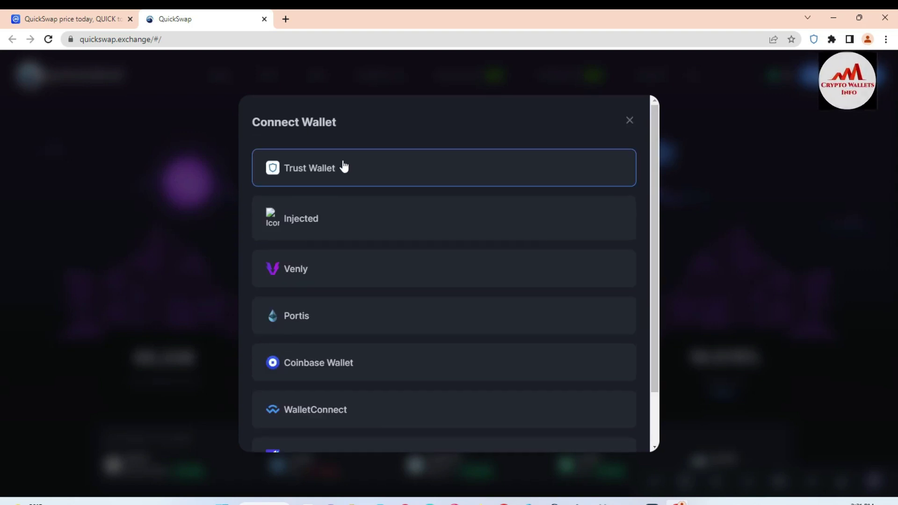
left_click(306, 169)
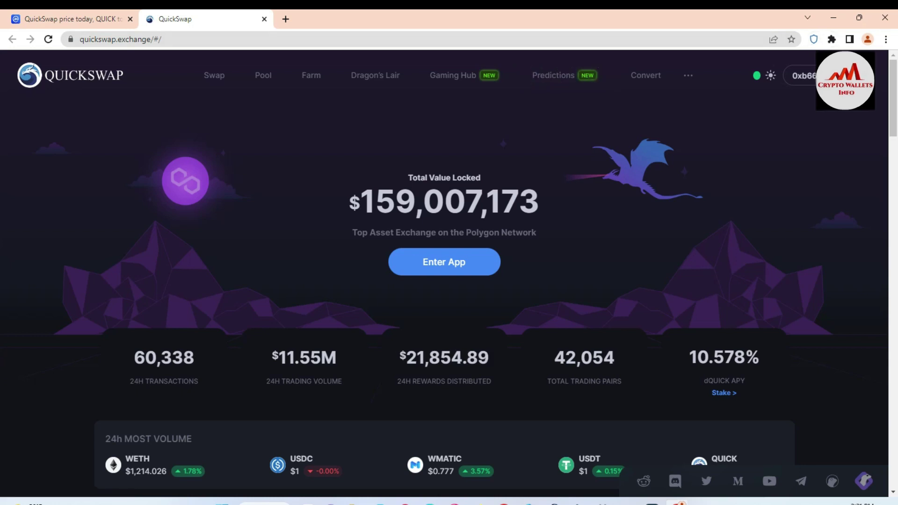
left_click(801, 76)
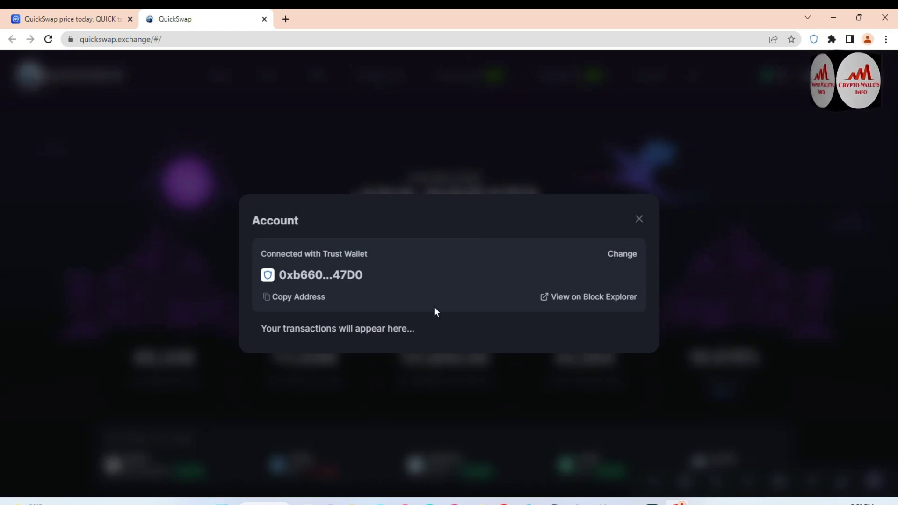
left_click(638, 219)
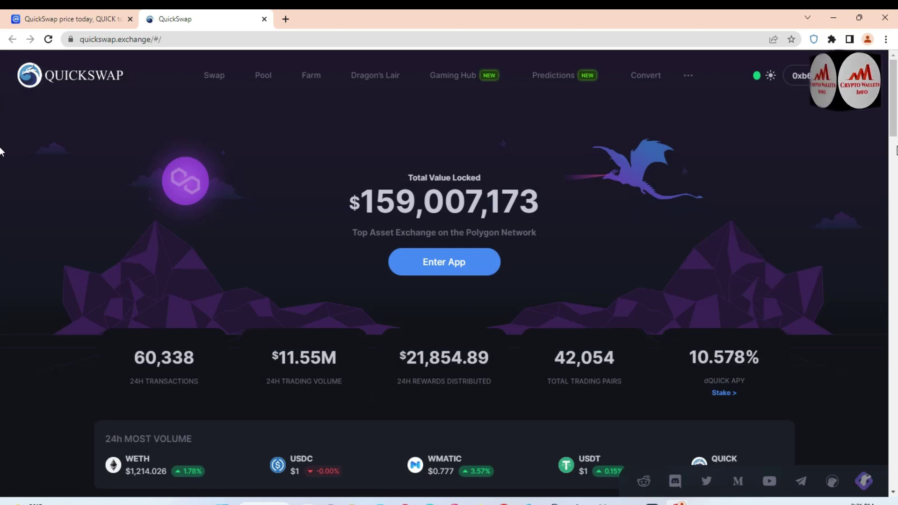
left_click_drag(891, 114, 895, 38)
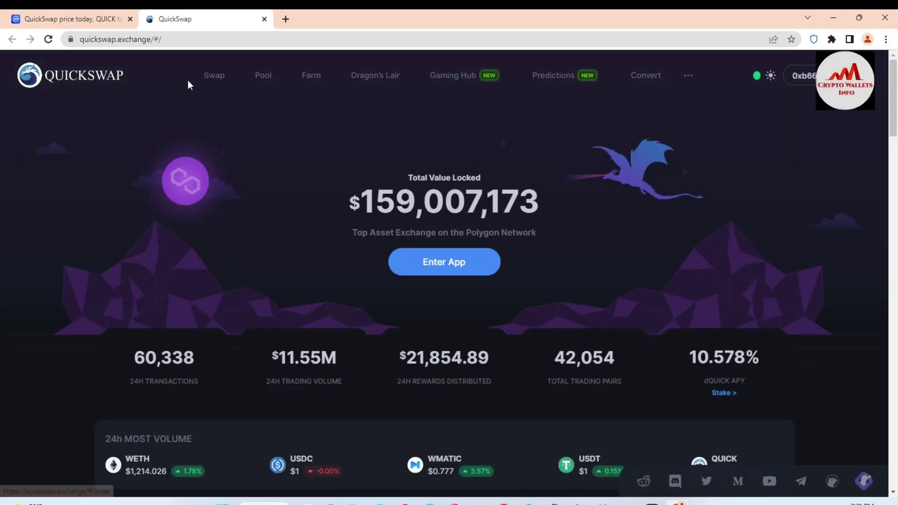
On the Swap page, enter 10 MATIC to sell and open the receive-token list
left_click(212, 83)
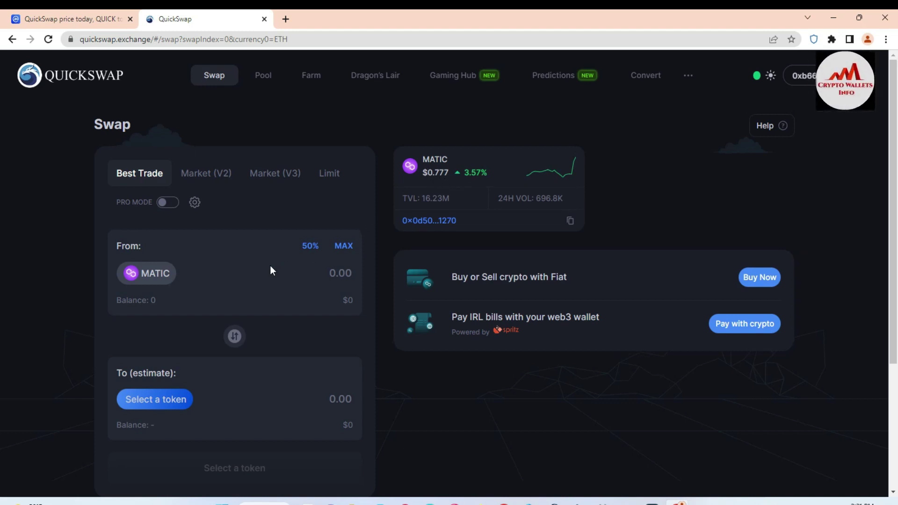
left_click(333, 276)
type("10")
left_click(152, 399)
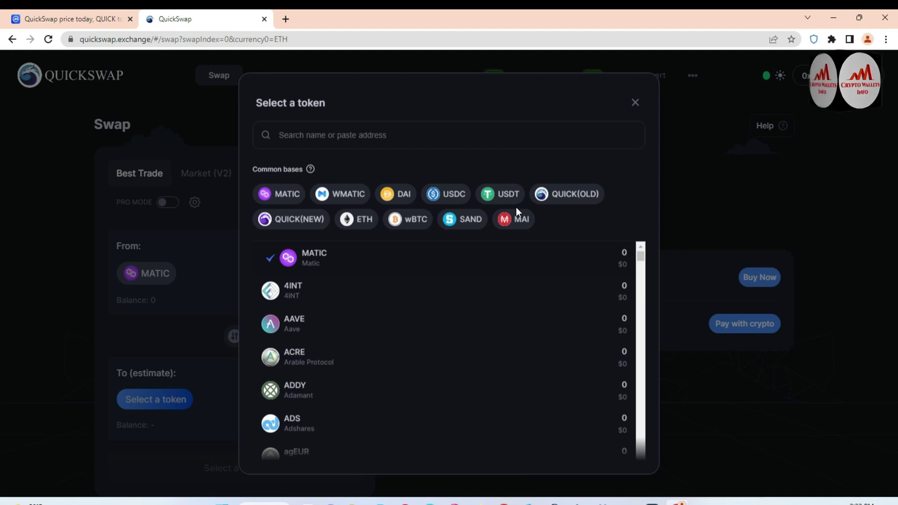
Choose USDT as the token to receive and review the 7.787766 USDT quote
left_click(507, 195)
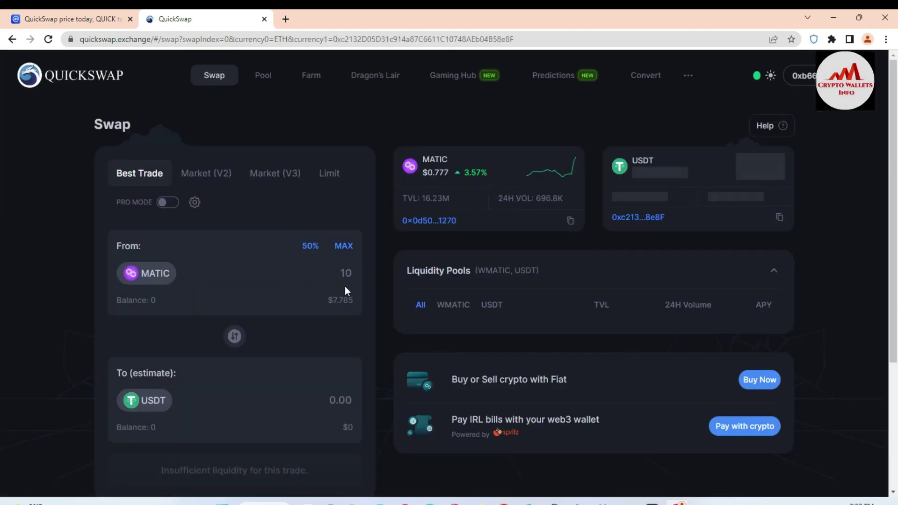
scroll(563, 183, "down", 4)
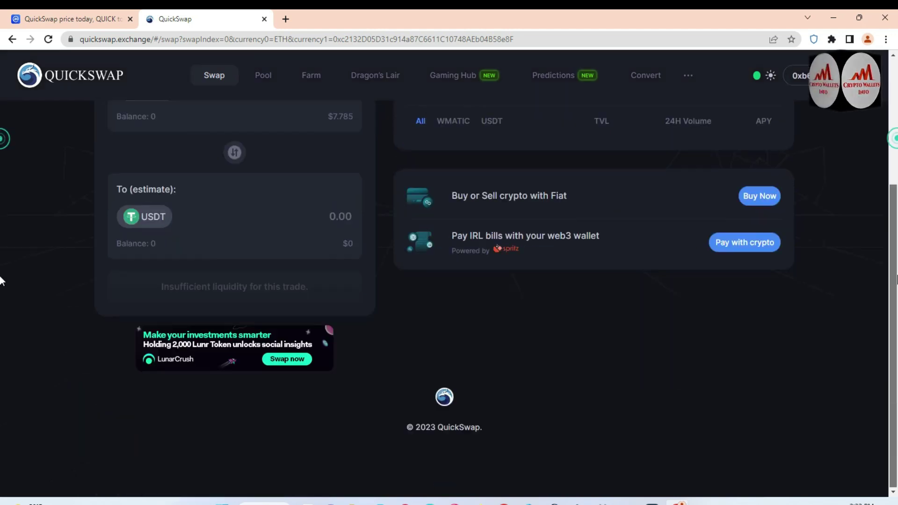
scroll(772, 213, "up", 2)
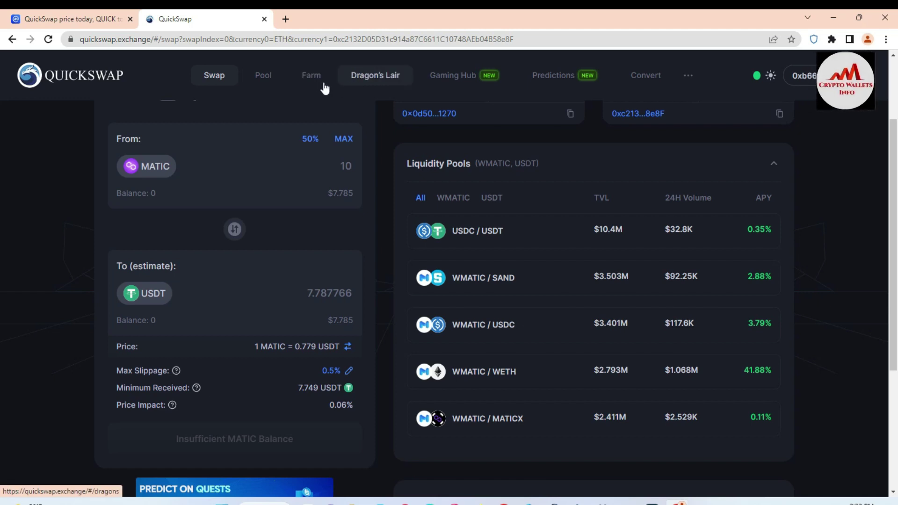
Open QuickSwap's Farms page, then return to the YouTube browser window
left_click(309, 79)
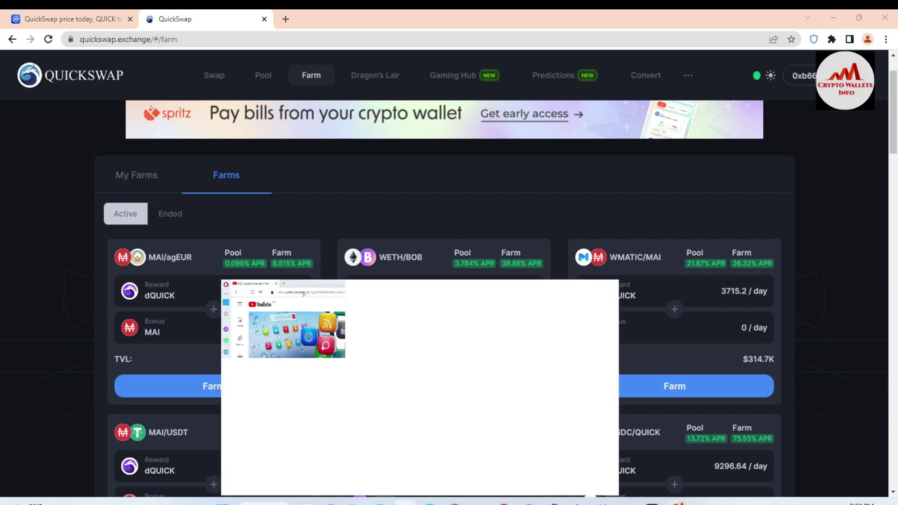
left_click(405, 502)
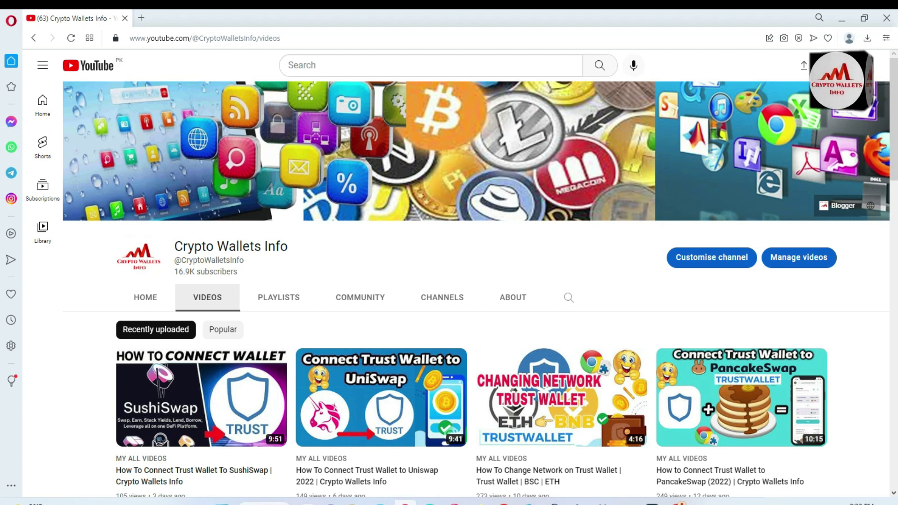
Show the Crypto Wallets Info channel's Home page and pause its featured withdrawal video at 0:01
left_click(136, 303)
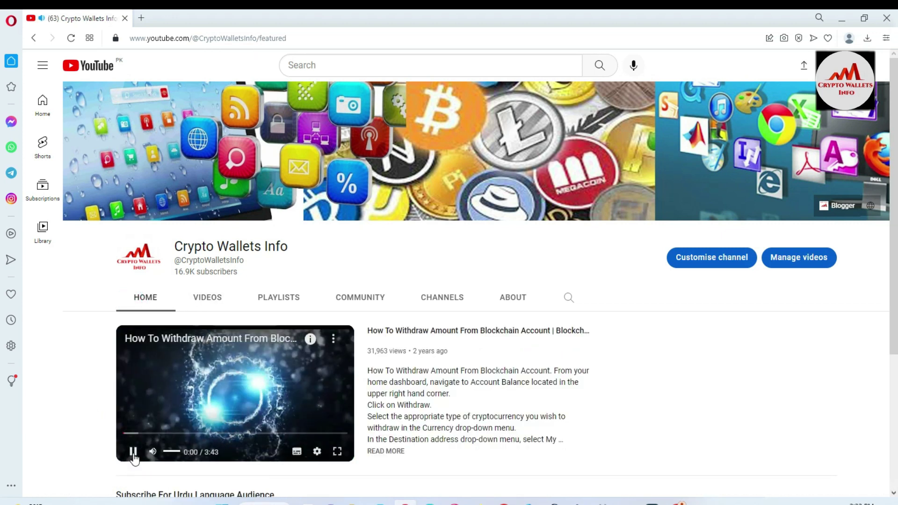
left_click(133, 453)
scroll(449, 261, "down", 4)
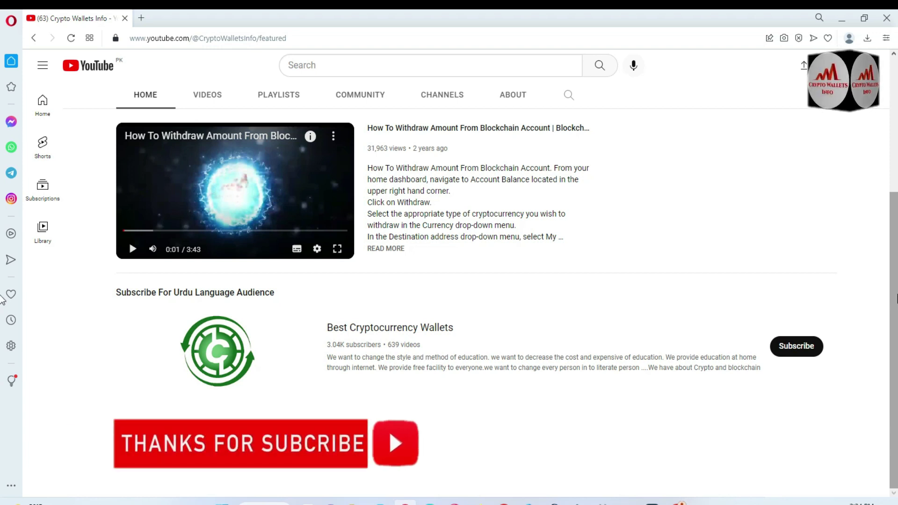
scroll(3, 290, "up", 5)
left_click(784, 501)
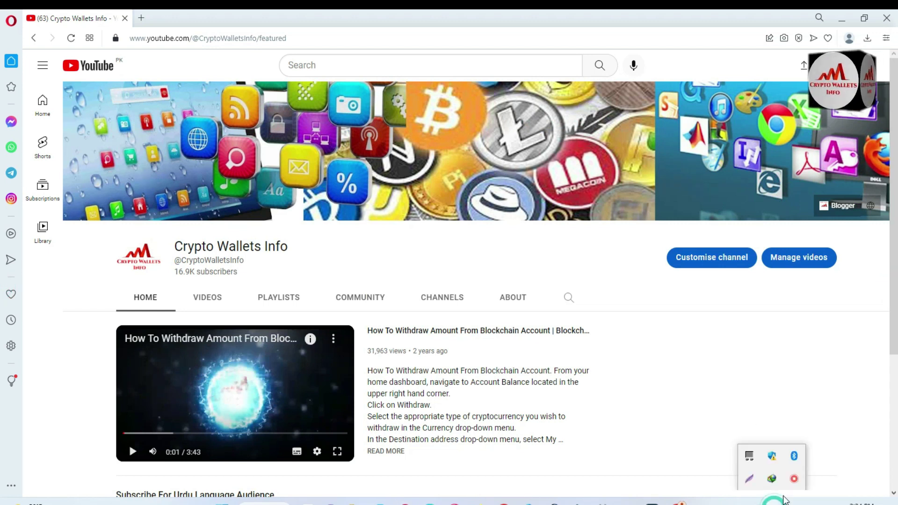